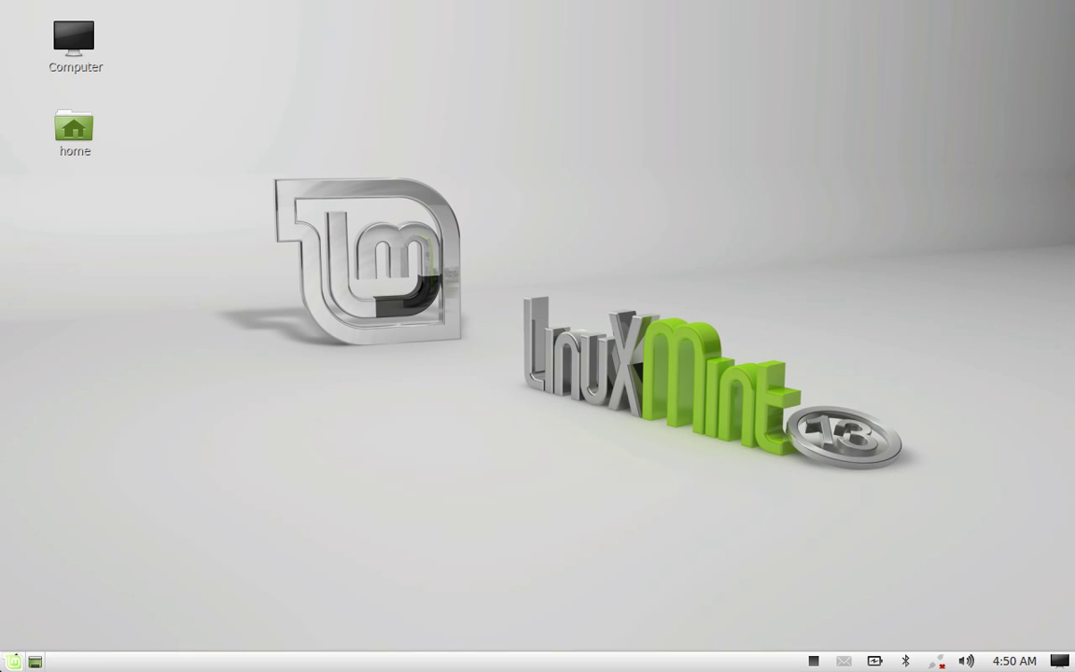
Check the applications menu for office apps, then dismiss it without launching anything
click(13, 660)
mouse_move(50, 353)
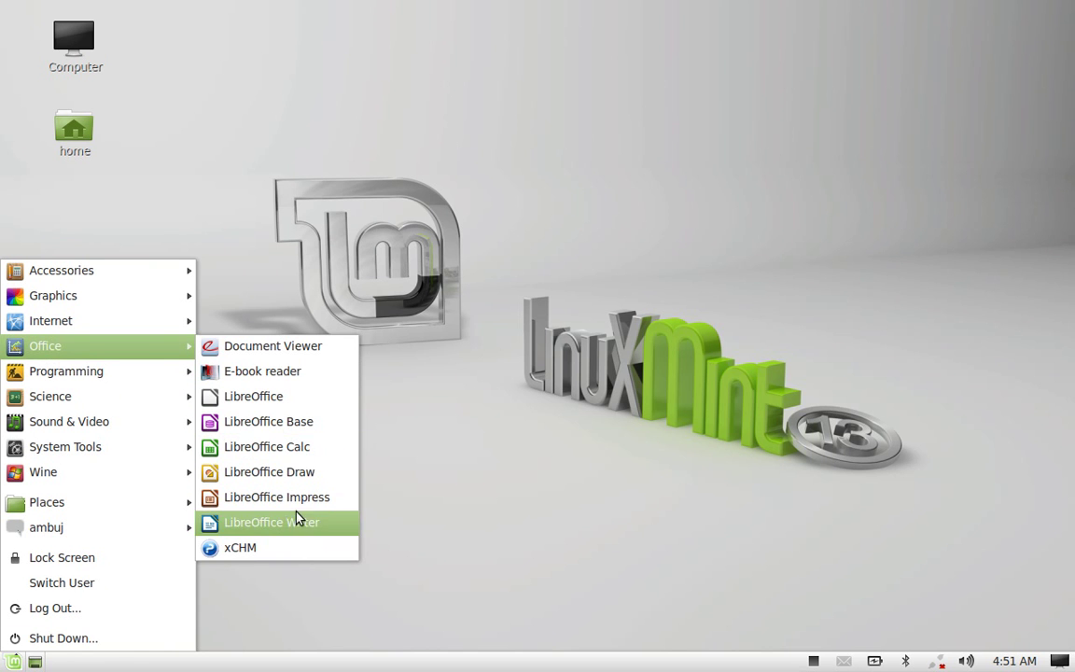
click(419, 422)
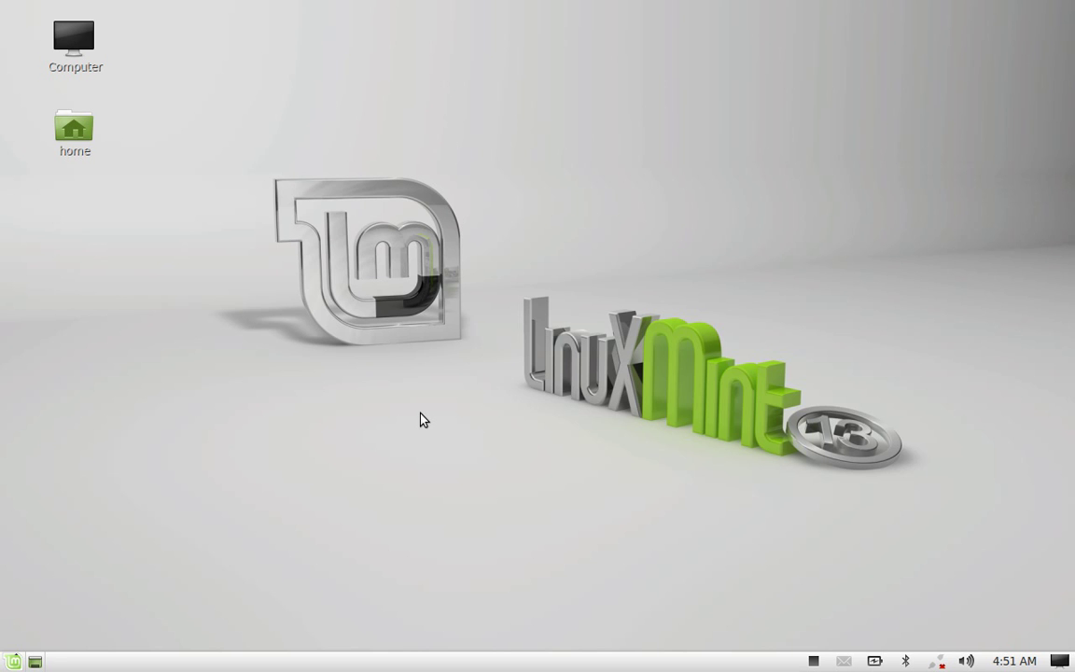
Open a centred terminal and enter sudo apt-get purge libreoffice* without running it
key(ctrl+alt+t)
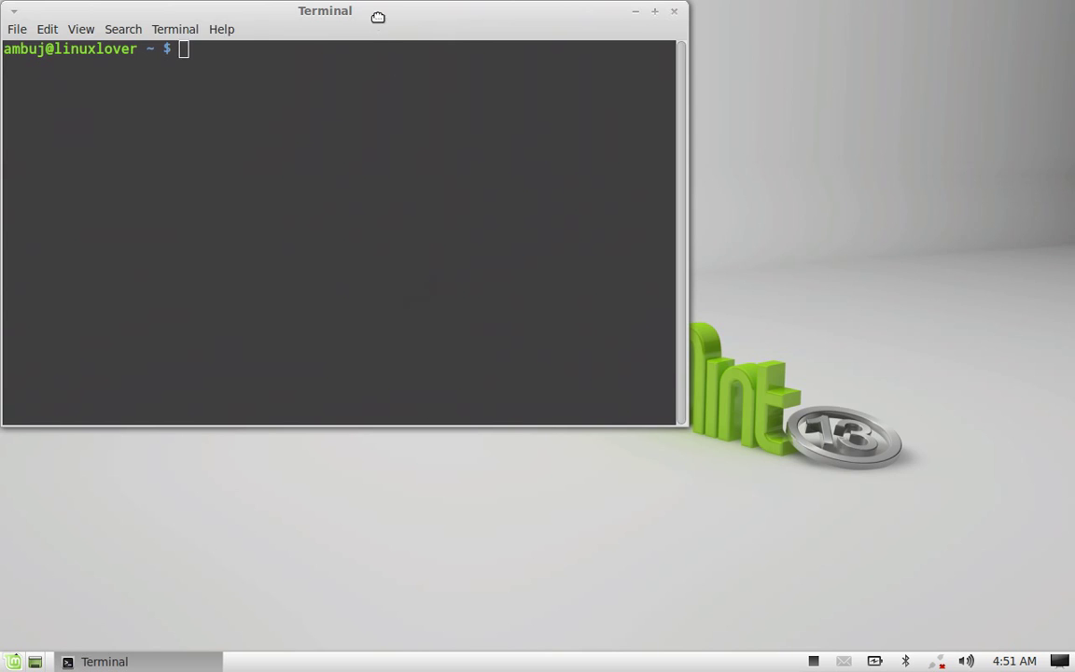
drag(378, 16, 573, 123)
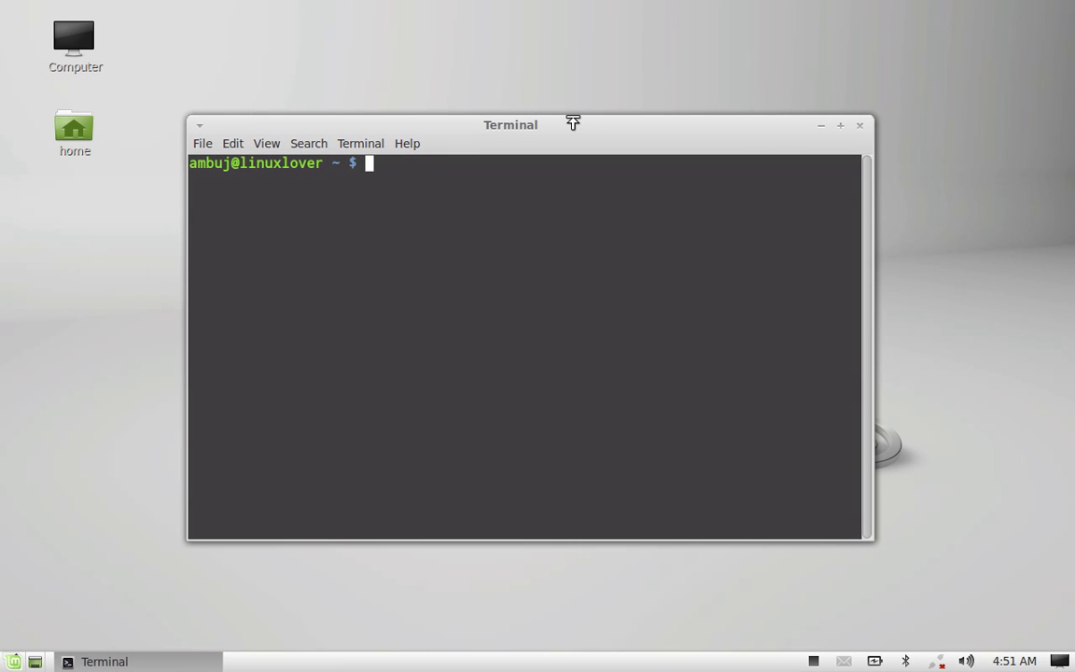
text(sudo apt)
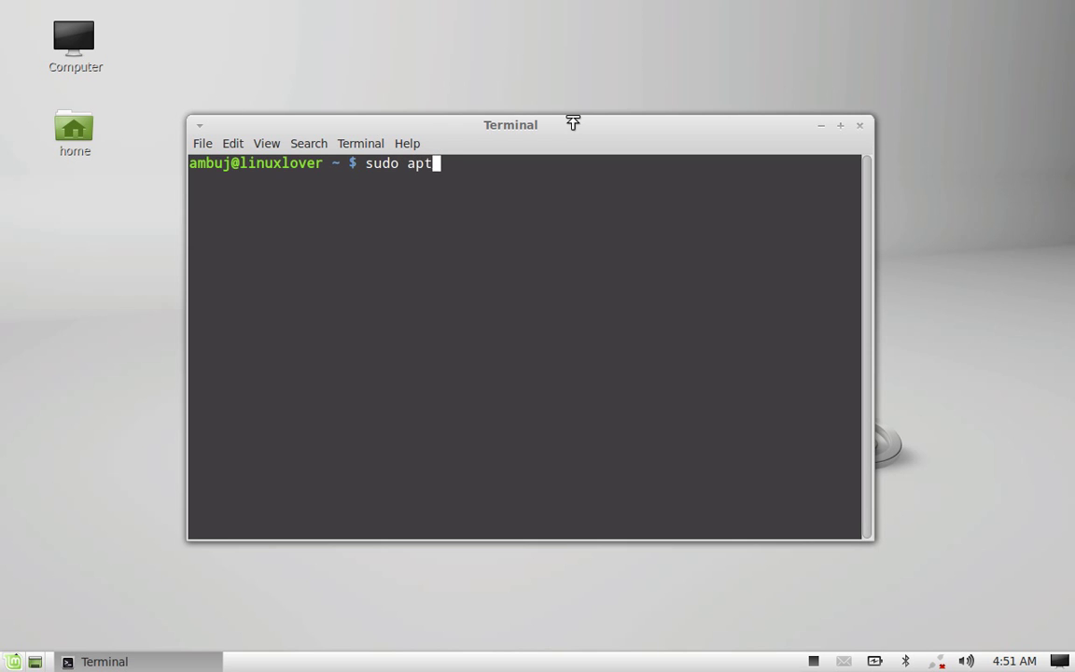
text(-get purge libreoffice)
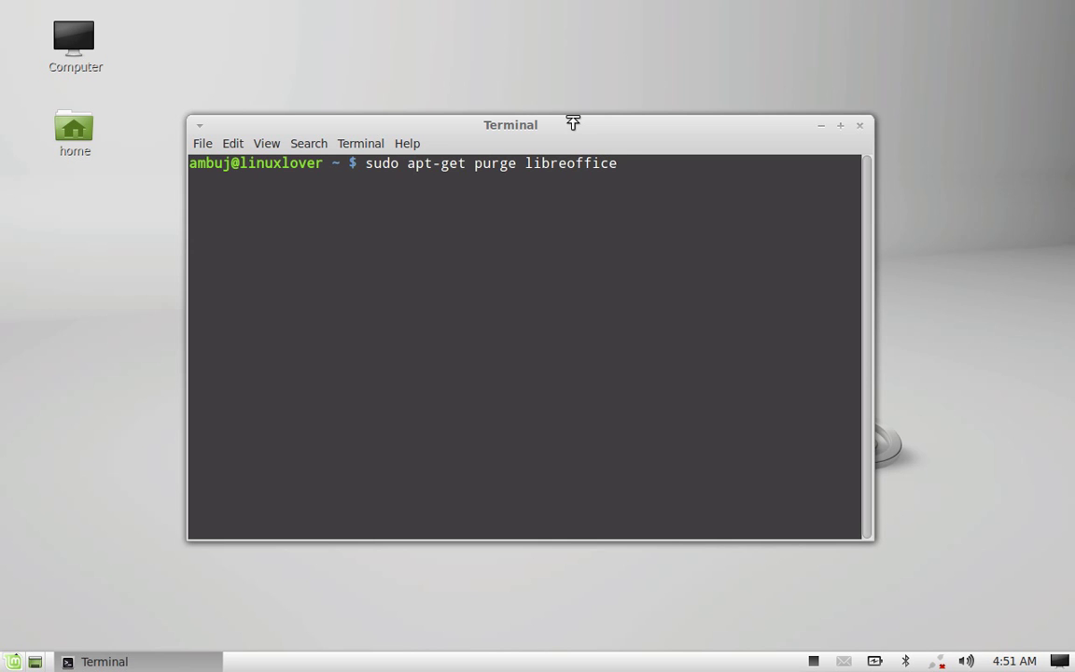
text(*)
drag(697, 122, 710, 113)
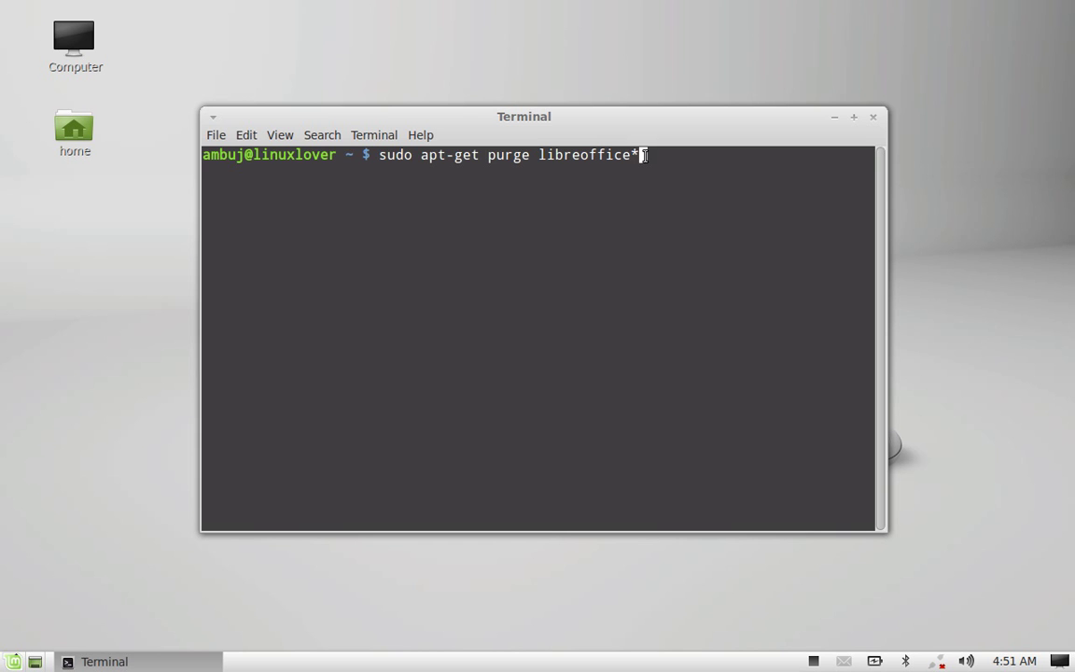
Run the LibreOffice purge, supplying the sudo password and confirming removal with y
key(Return)
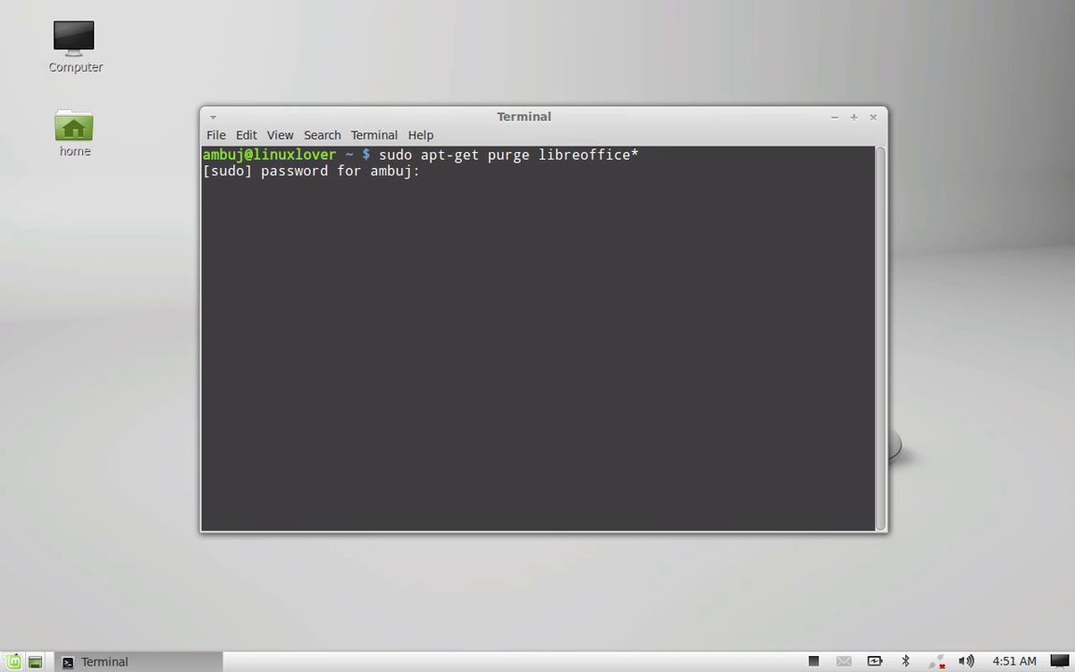
key(Return)
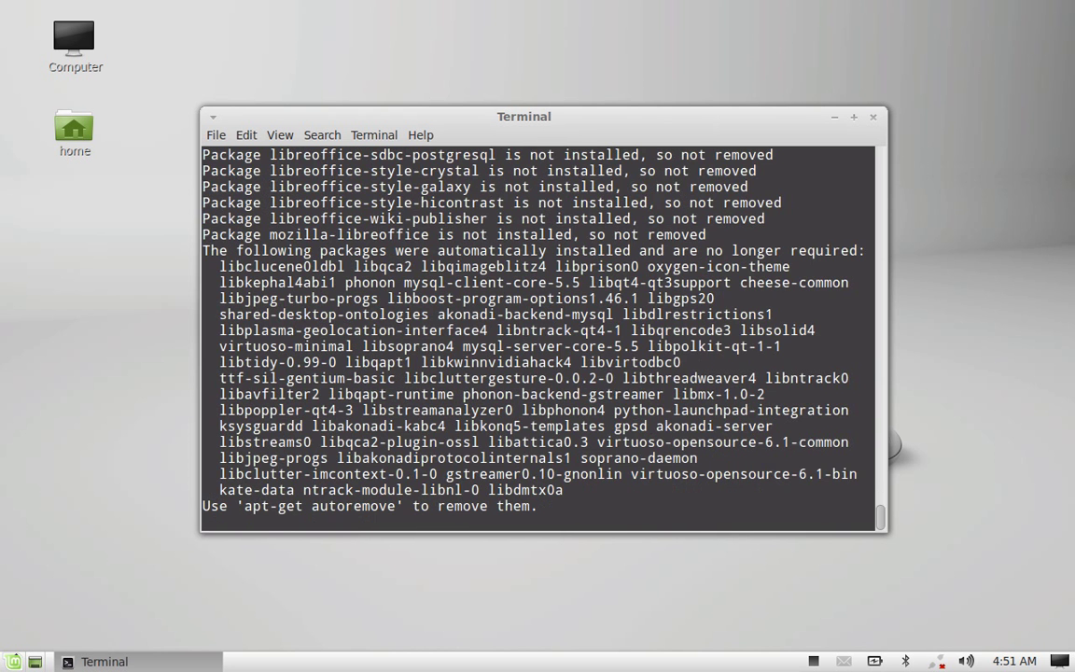
text(y)
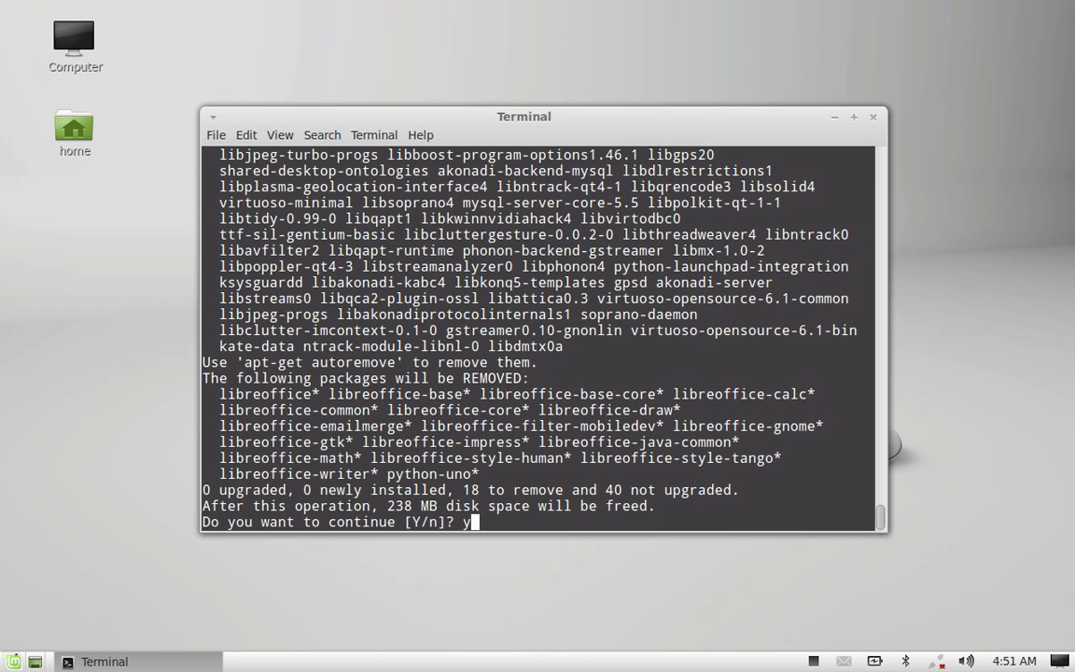
key(Return)
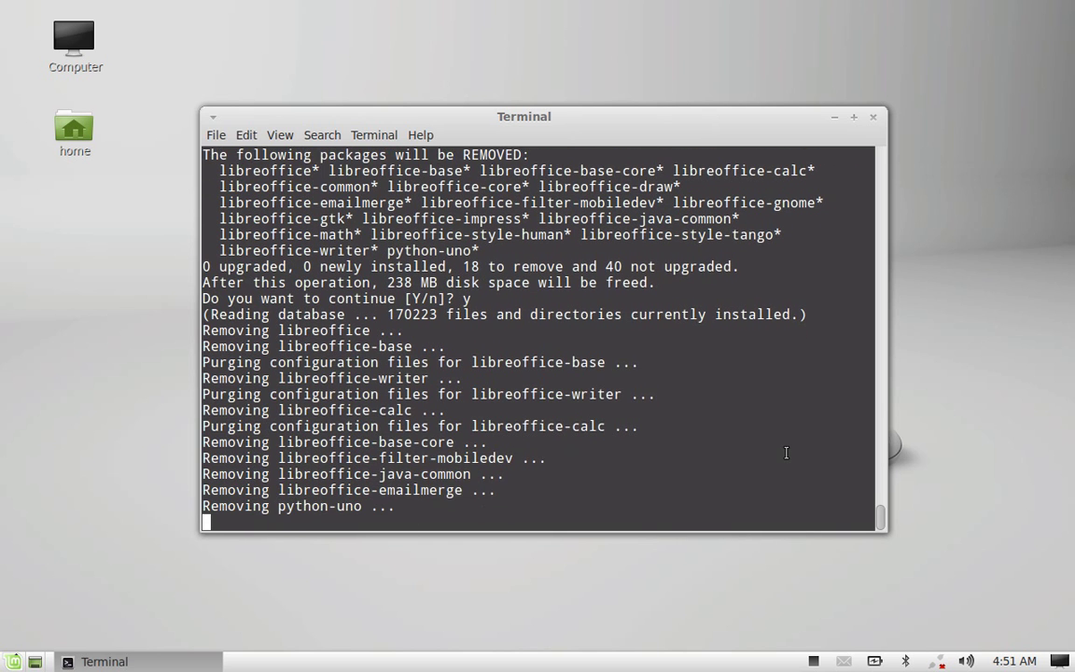
Close the terminal once the 18 LibreOffice packages are removed
click(813, 660)
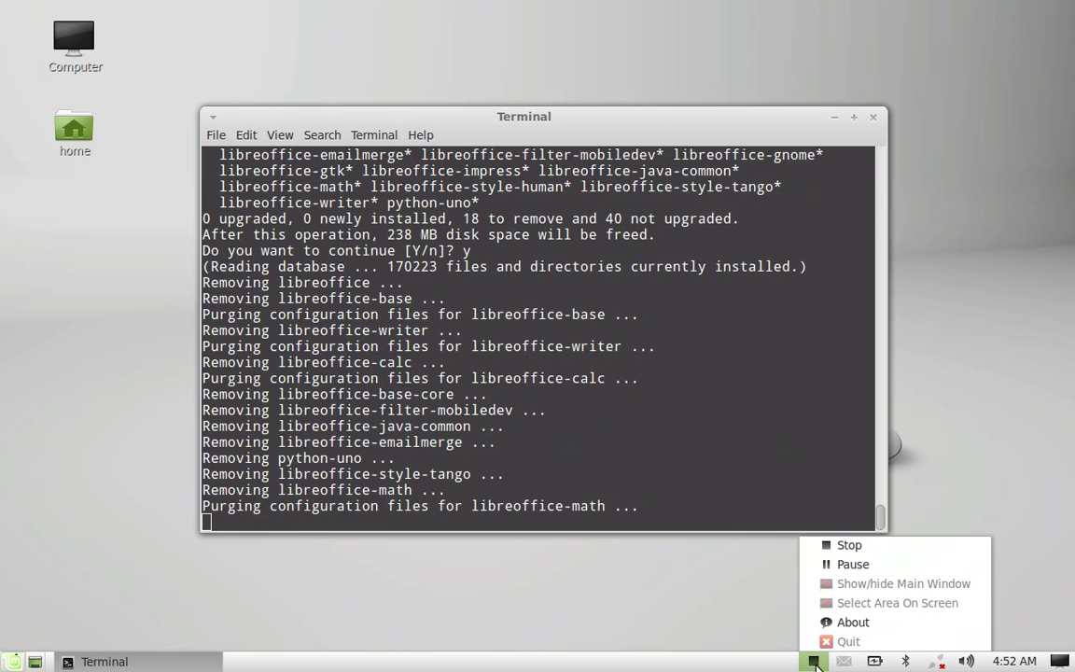
click(883, 565)
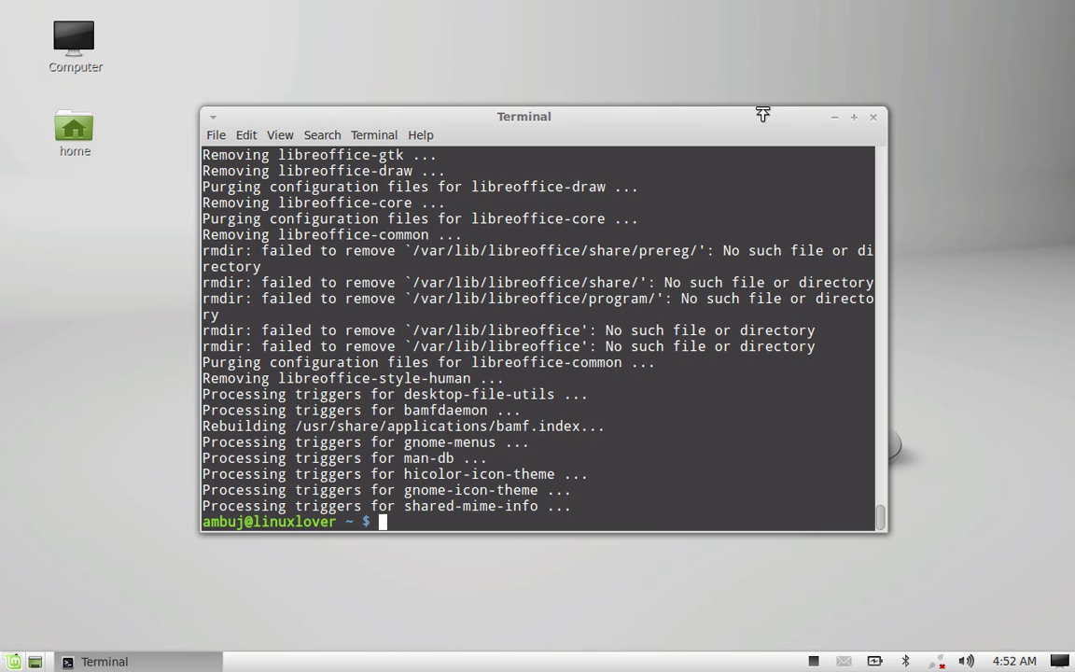
click(871, 120)
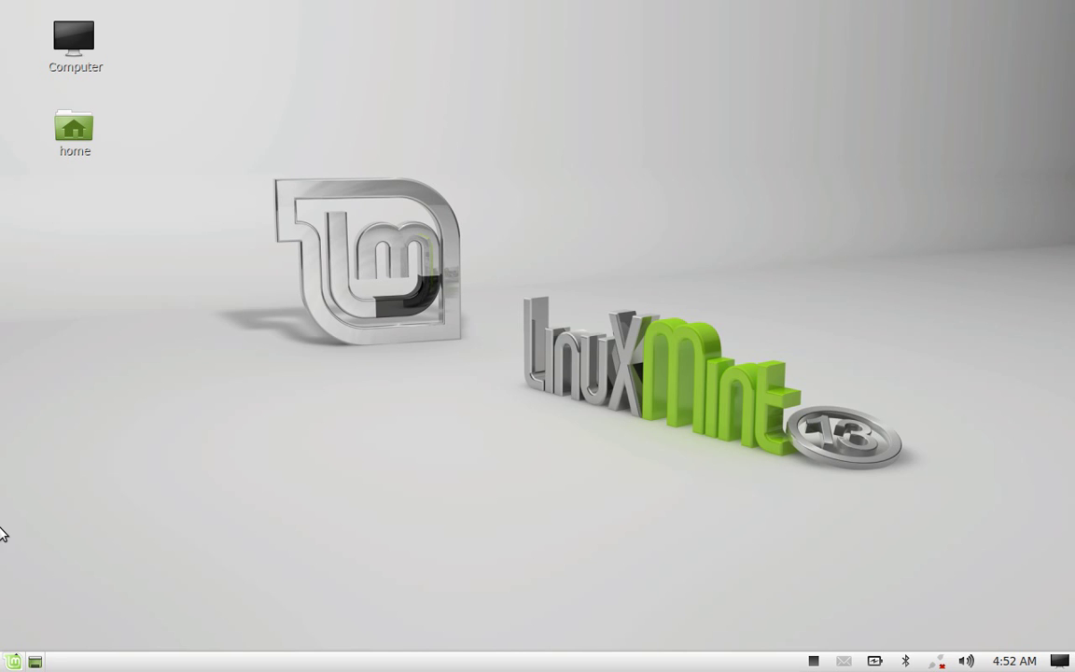
Launch Firefox from the Mint menu's Internet category
click(13, 661)
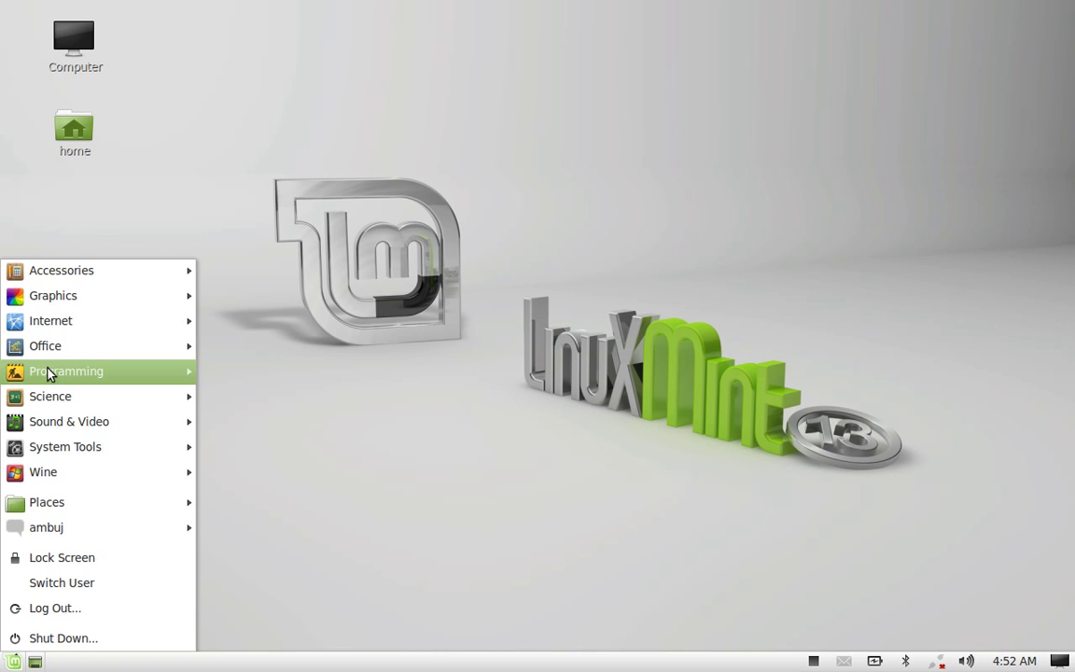
mouse_move(49, 326)
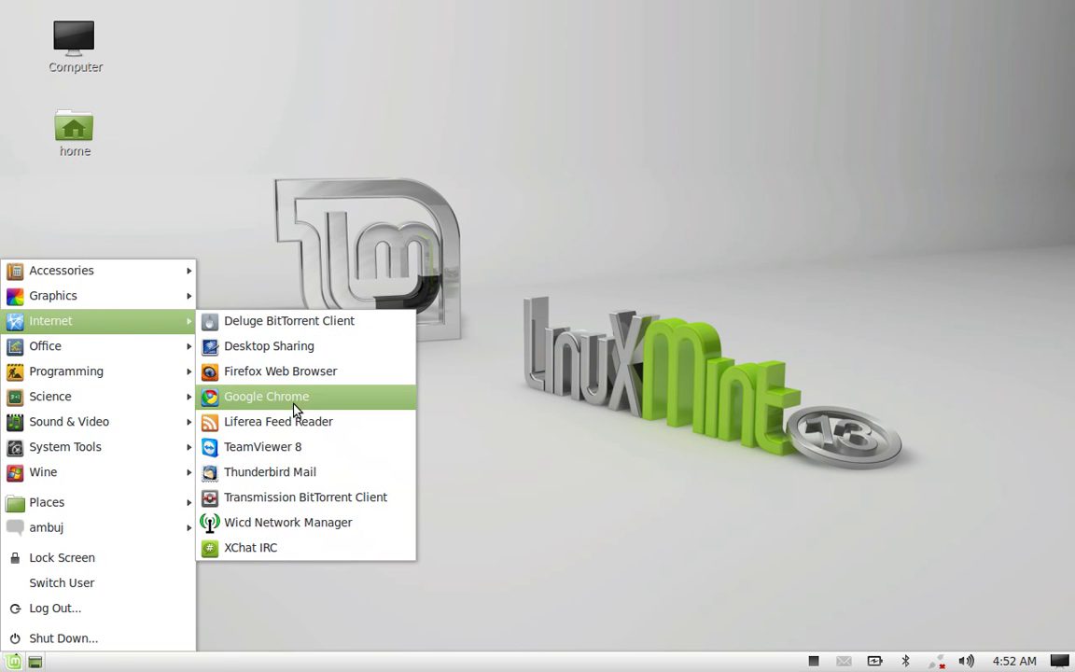
click(330, 373)
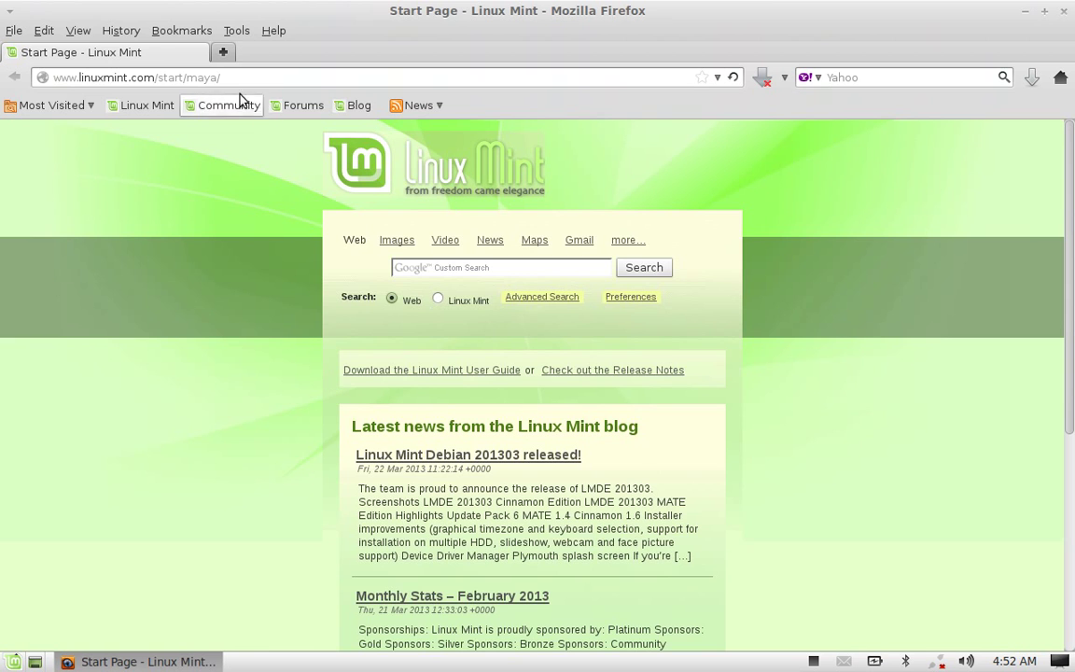
Go to openoffice.org's Download page and choose Try Again to leave offline mode
click(229, 77)
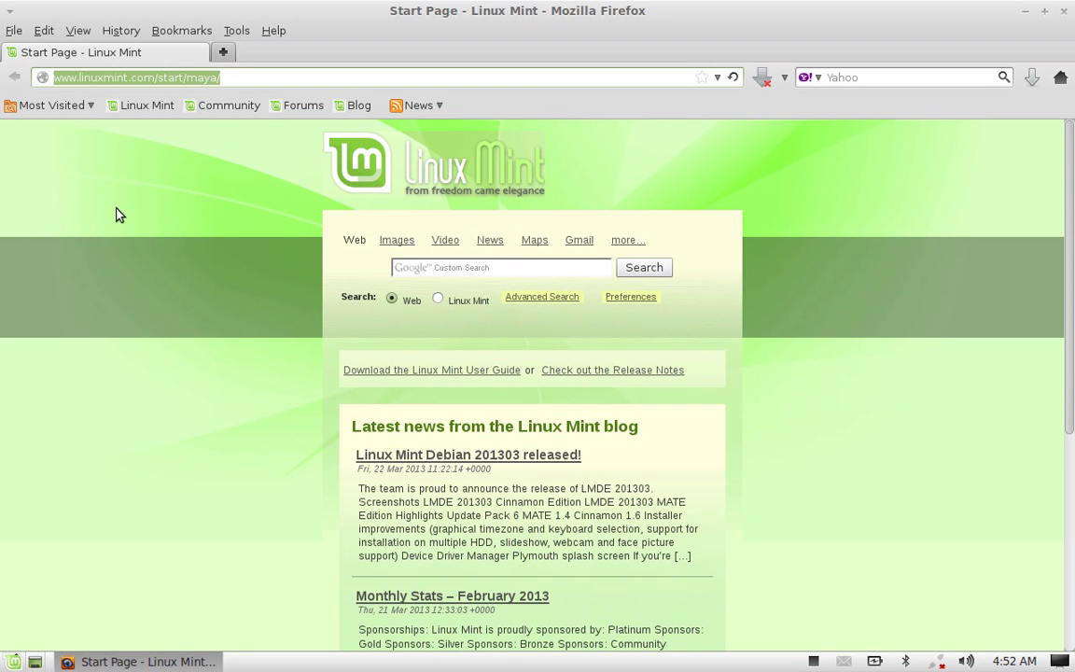
text(openoffice.org/)
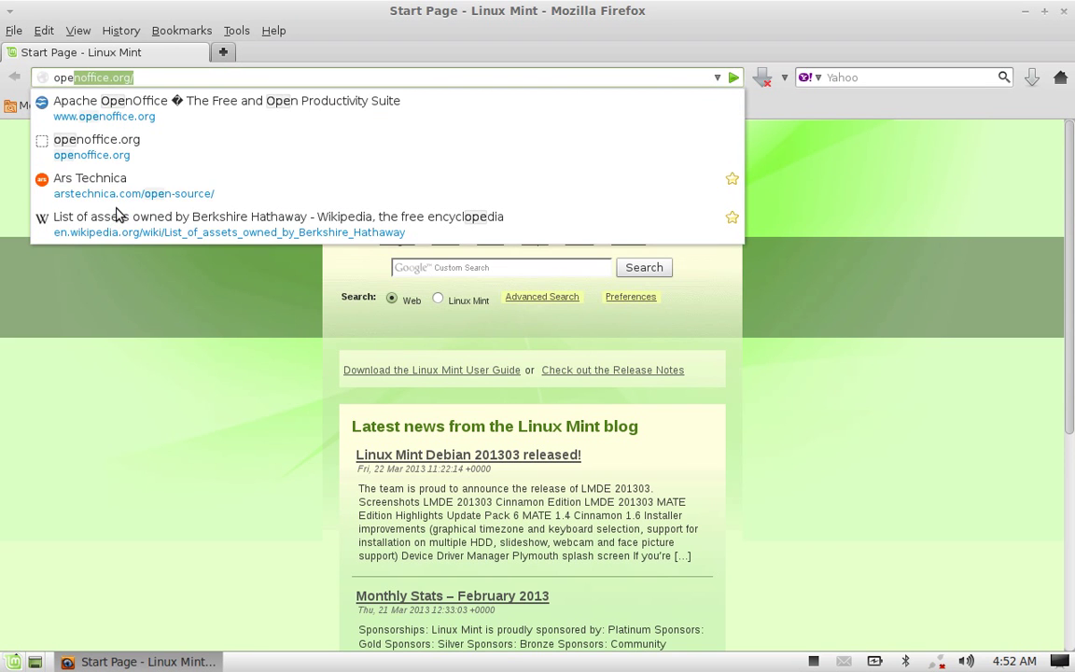
key(Return)
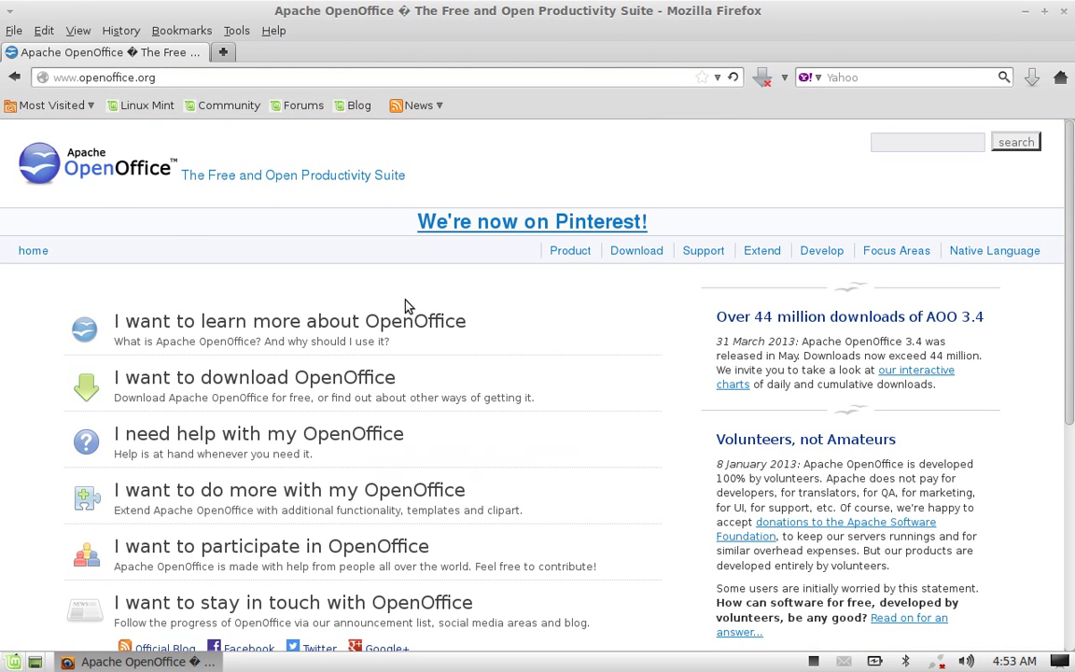
scroll(405, 305, down, 2)
scroll(523, 320, up, 2)
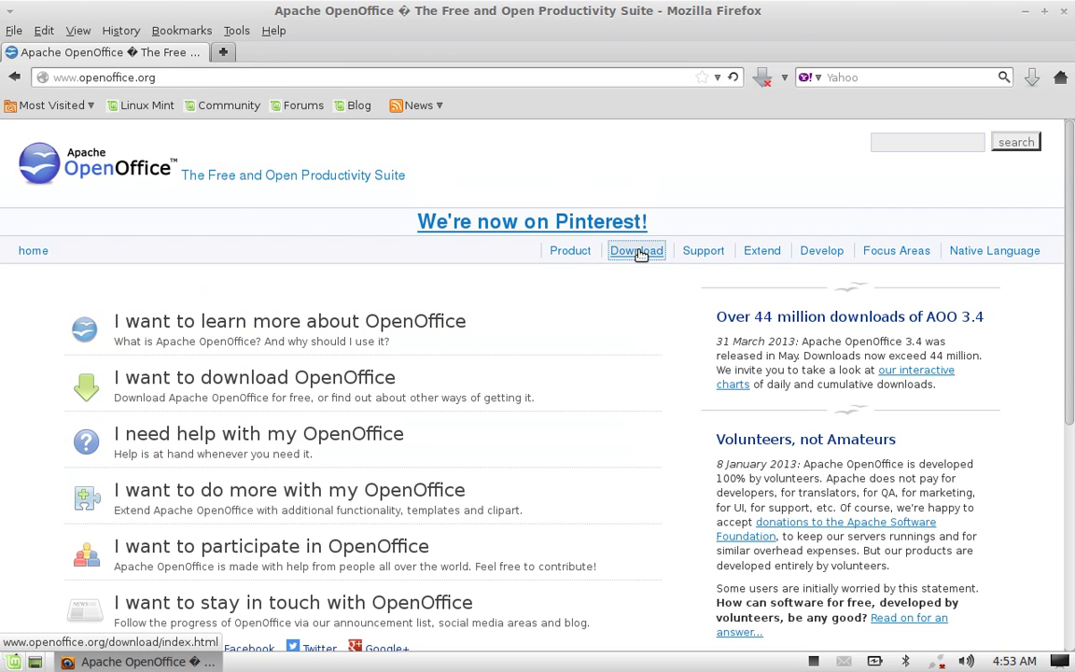
click(638, 252)
click(325, 337)
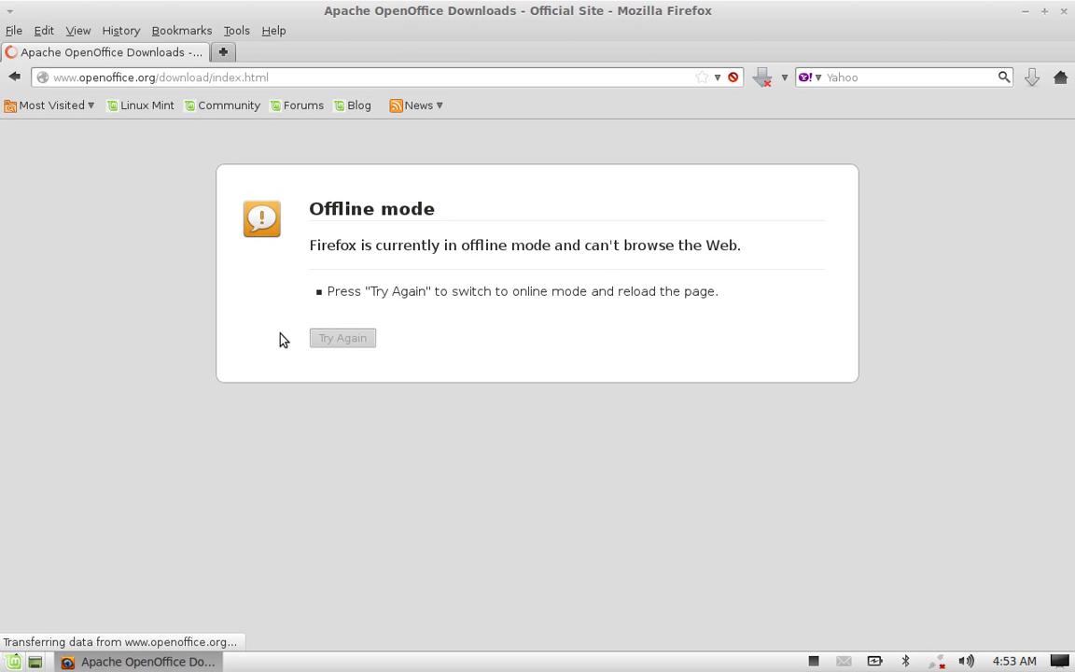
Let the OpenOffice 3.4.1 download page finish loading, then close Firefox
scroll(509, 281, down, 3)
scroll(507, 281, up, 2)
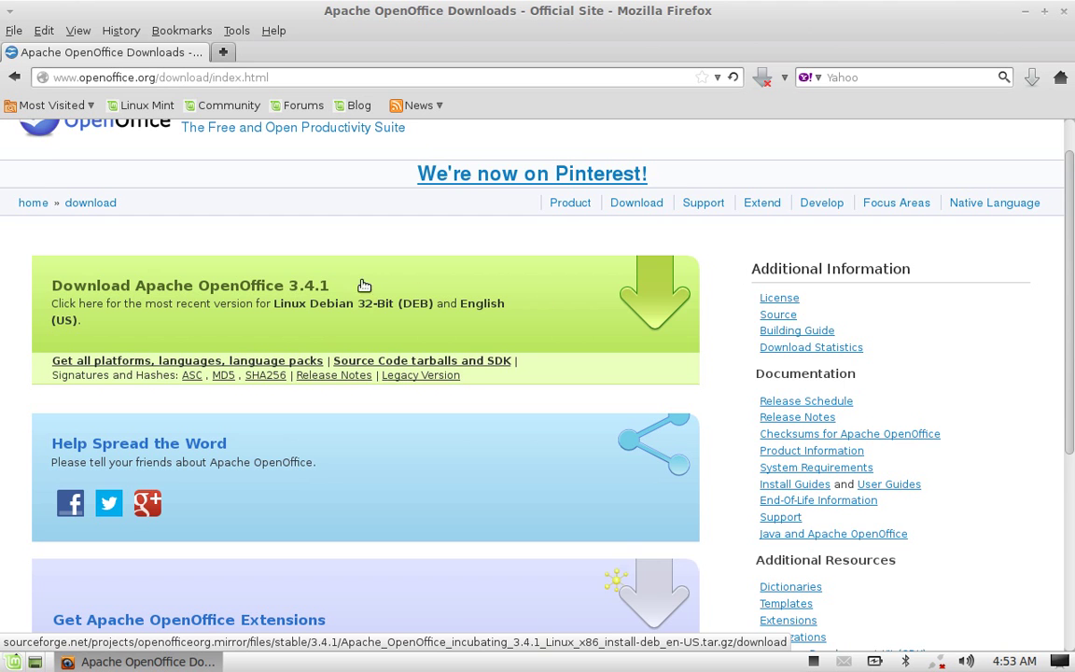
scroll(336, 284, down, 1)
scroll(383, 228, up, 1)
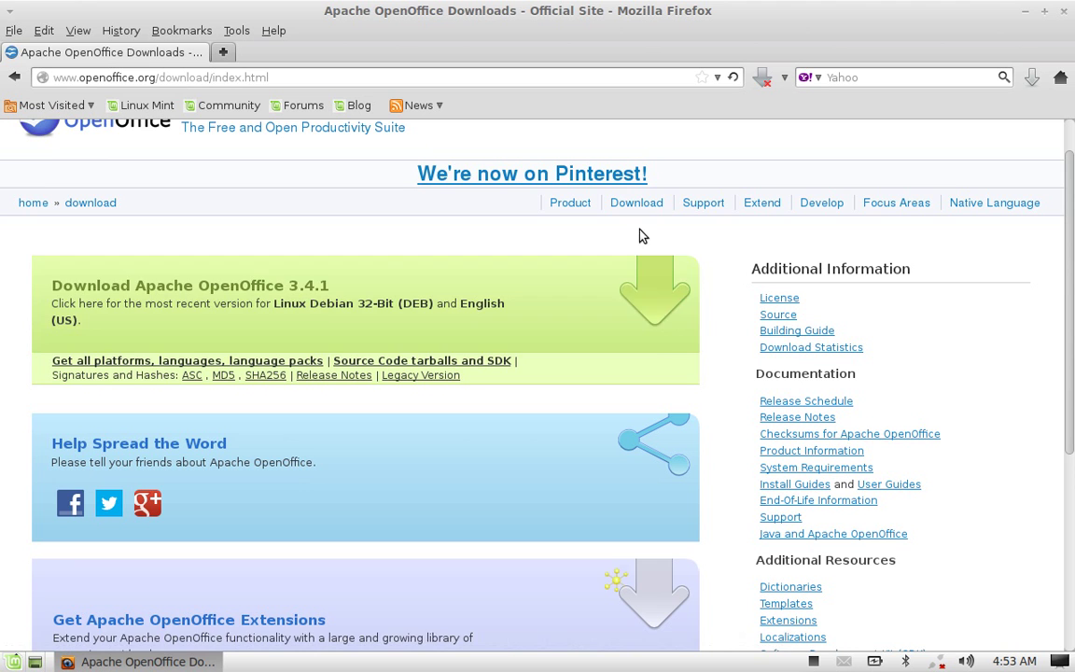
click(1066, 13)
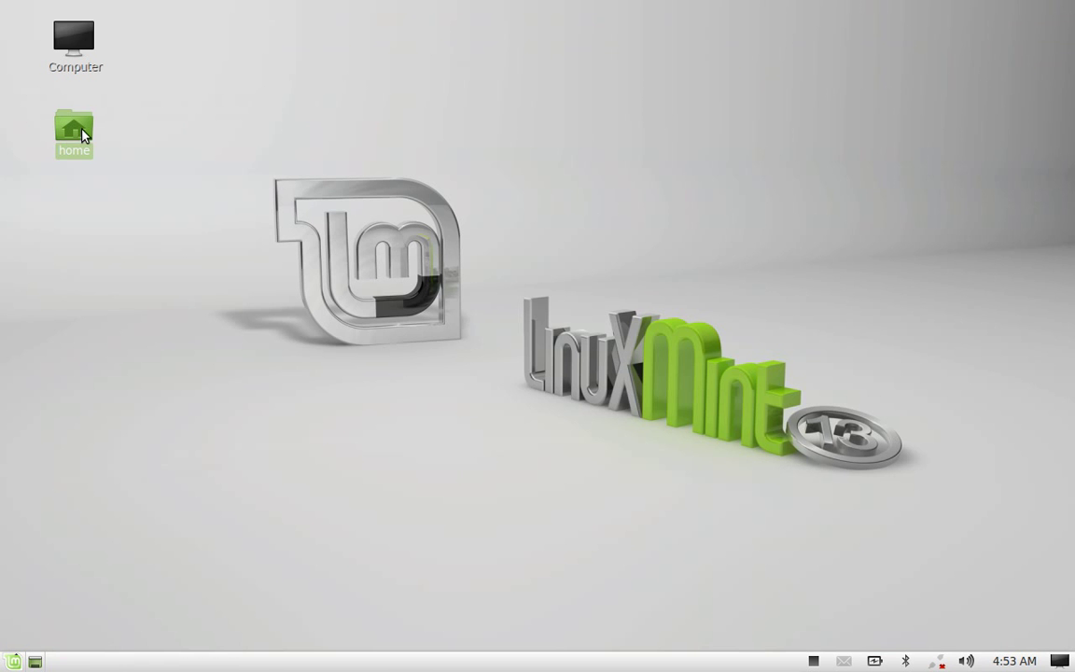
Extract the Apache_OpenOffice_incubating_3.4.1 en-US tar.gz in Home/Downloads with Extract Here
double_click(81, 131)
double_click(457, 110)
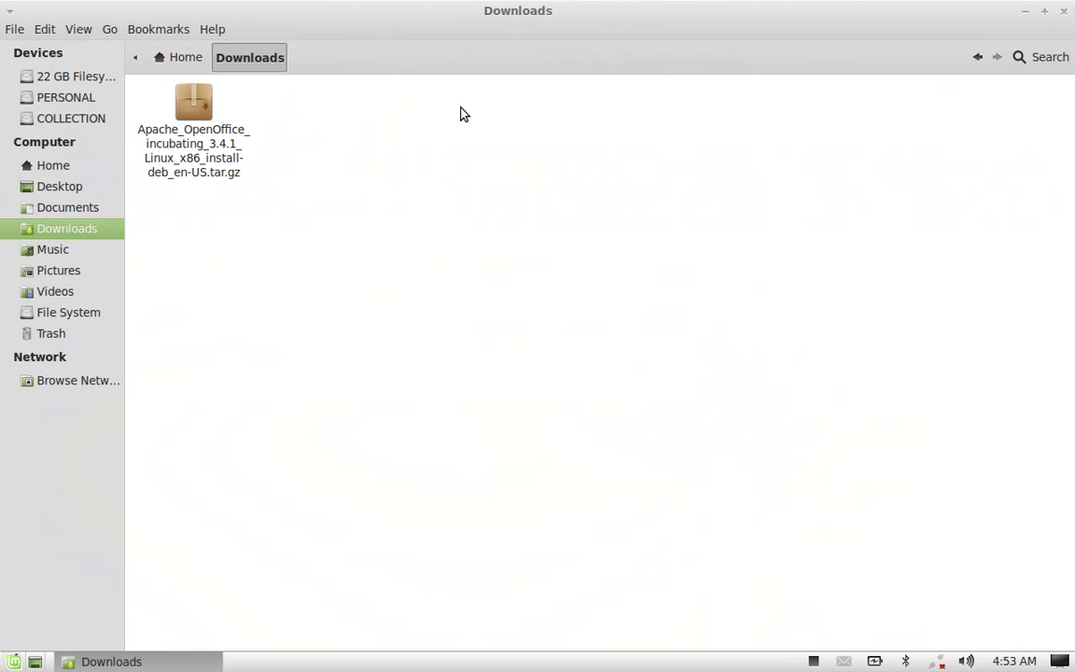
click(210, 144)
right_click(211, 142)
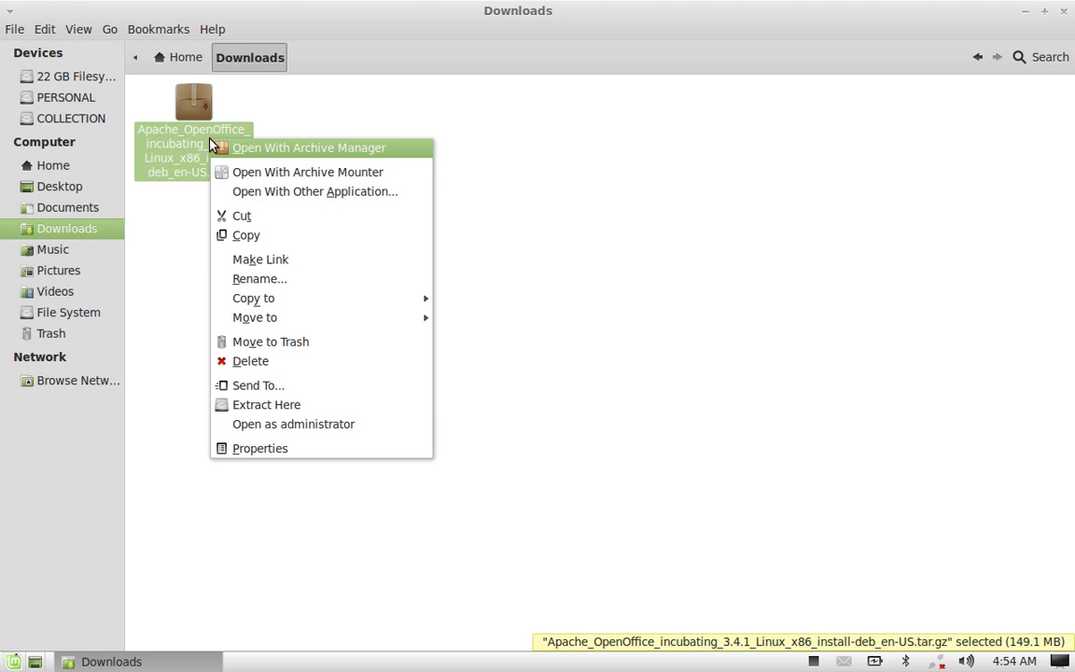
click(318, 405)
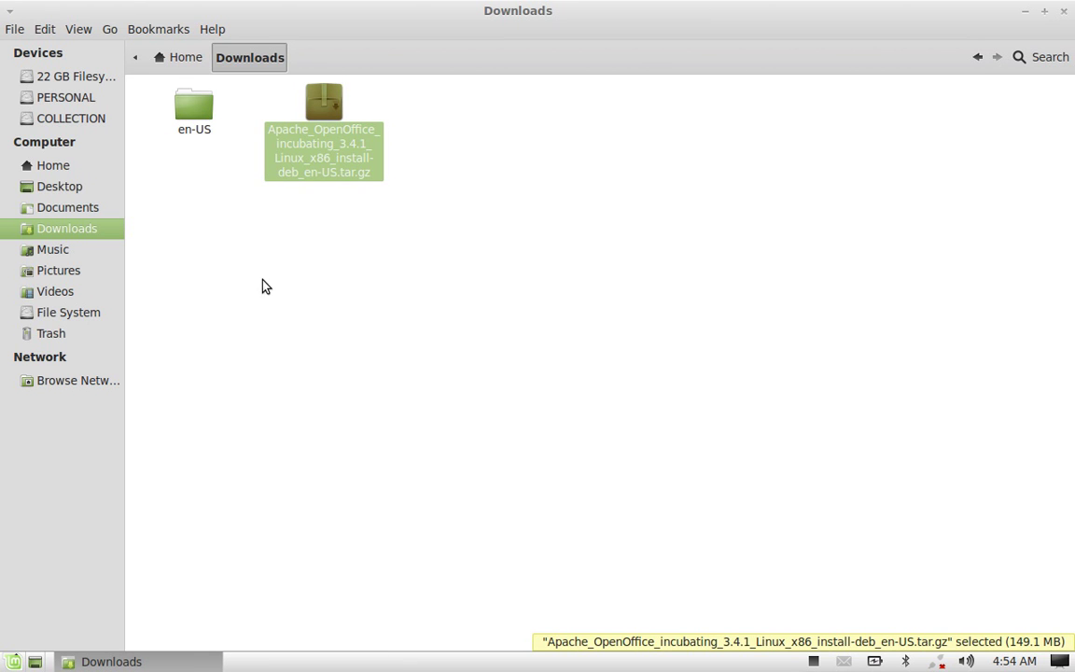
click(264, 286)
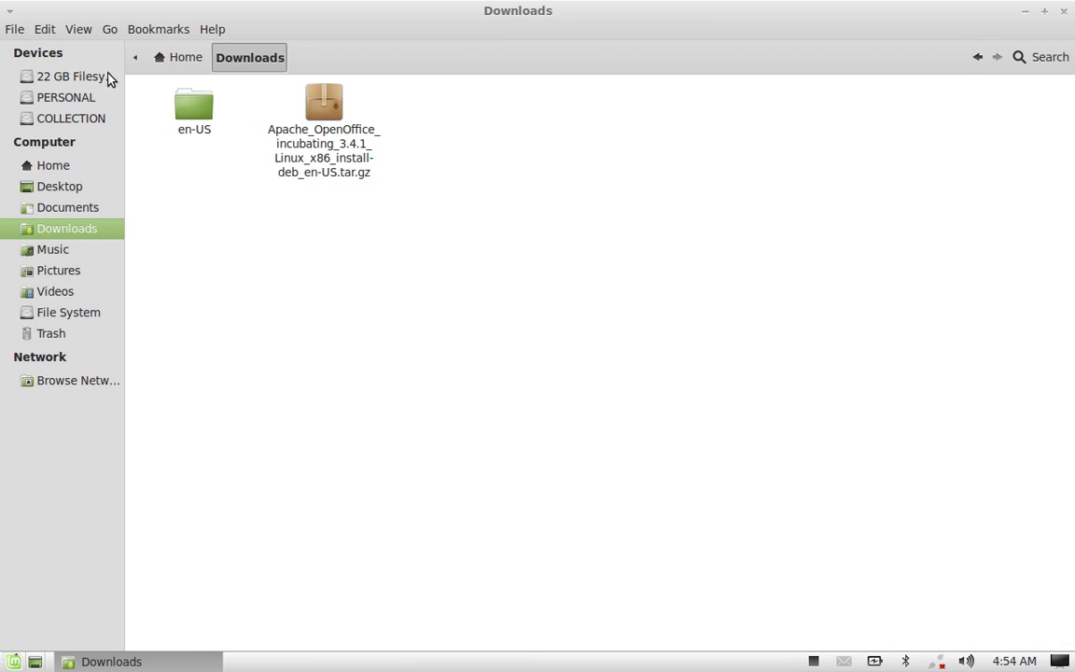
Open openoffice.org3.4-debian-menus_3.4-9593_all.deb from en-US/DEBS/desktop-integration in GDebi
double_click(199, 119)
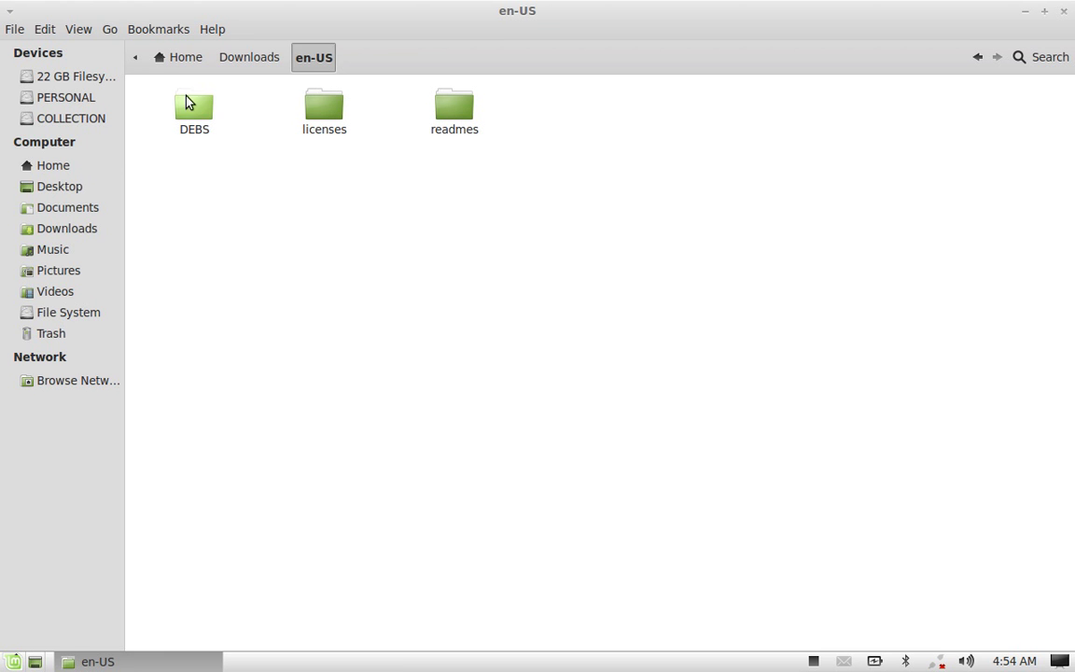
double_click(187, 104)
double_click(182, 105)
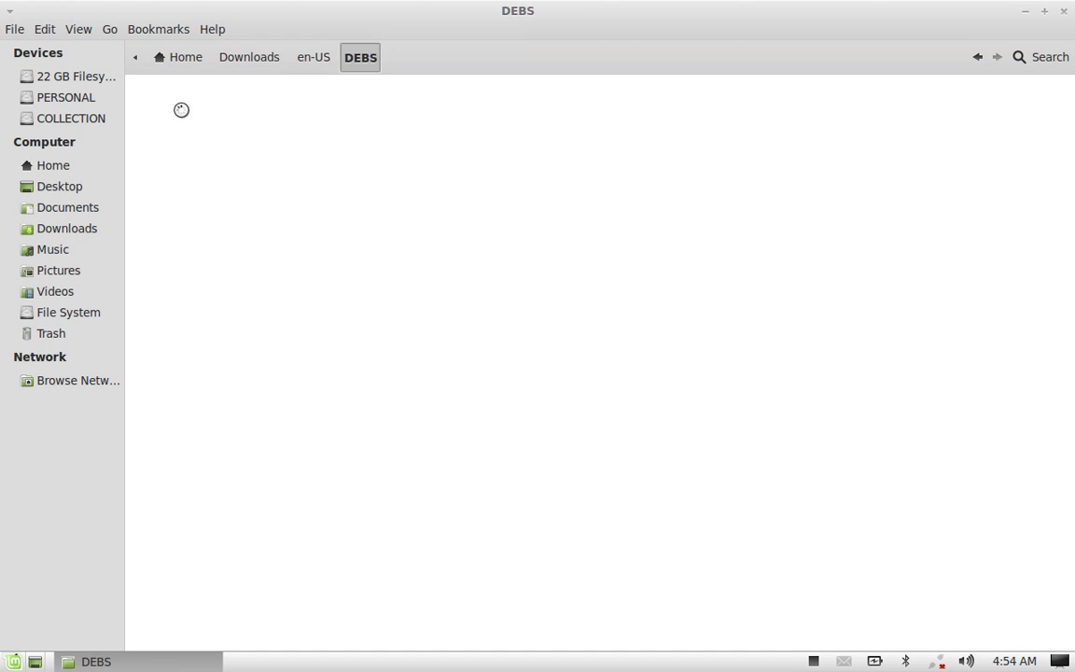
right_click(194, 111)
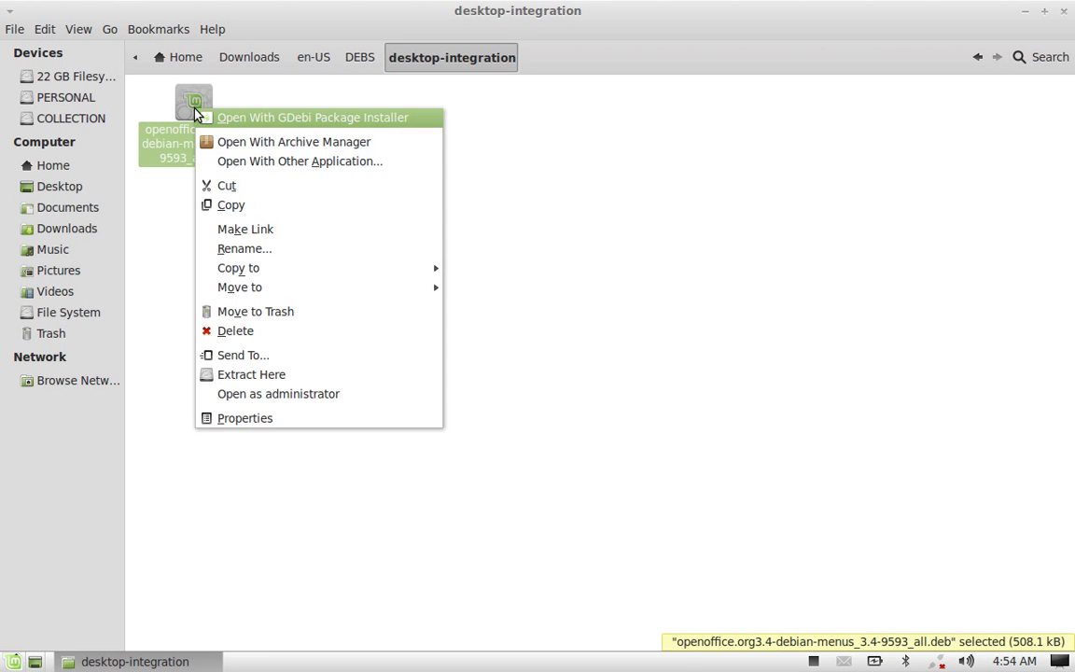
click(173, 176)
click(224, 196)
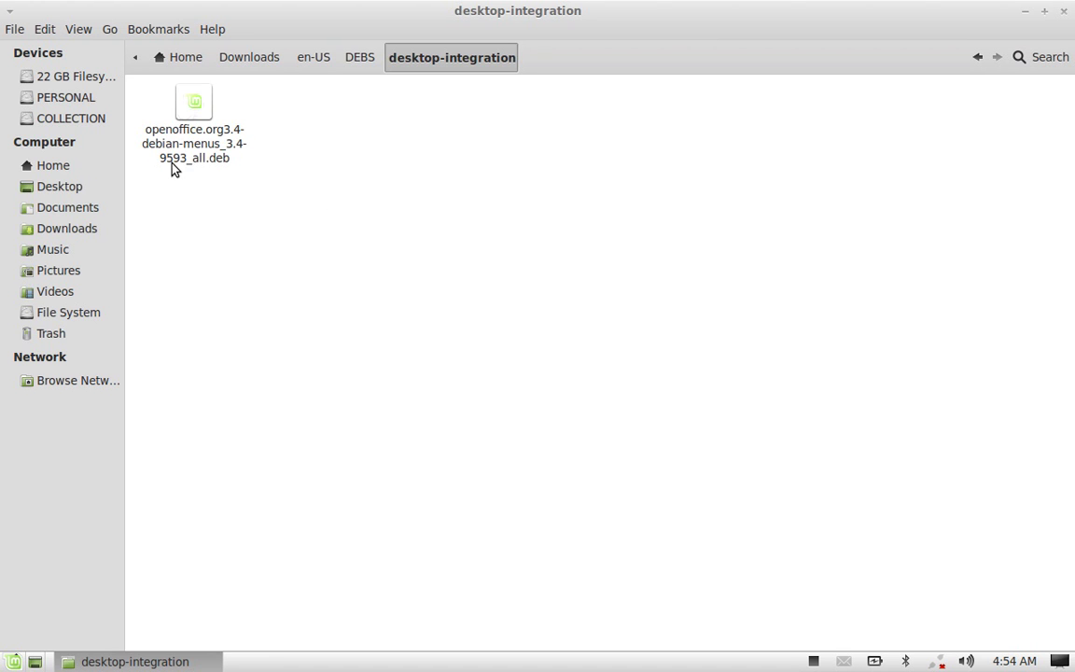
right_click(210, 141)
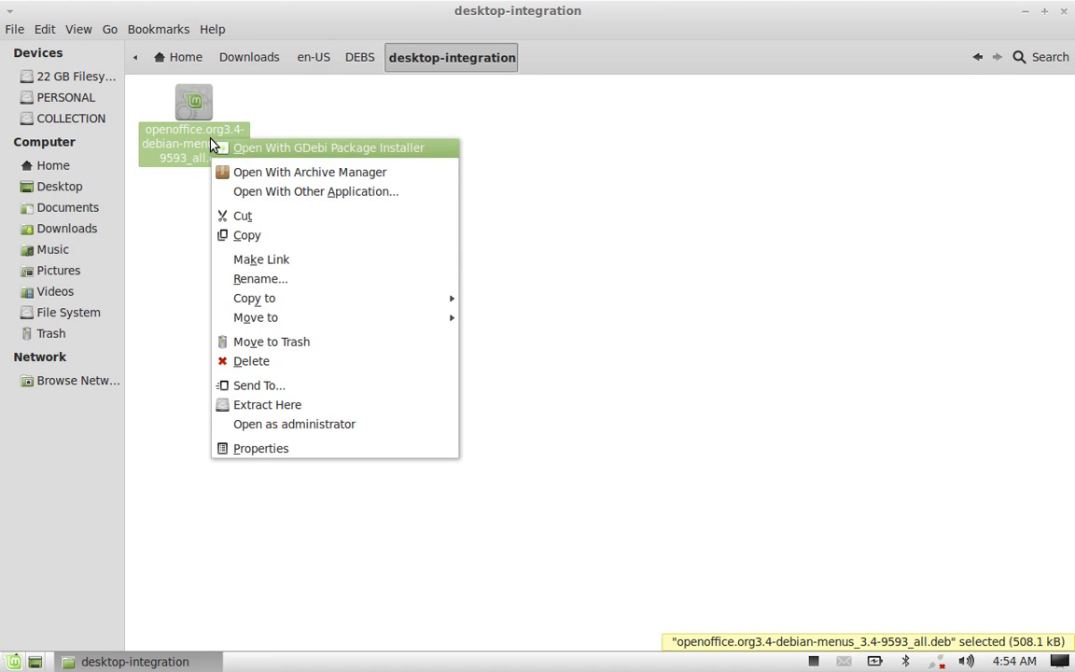
click(440, 154)
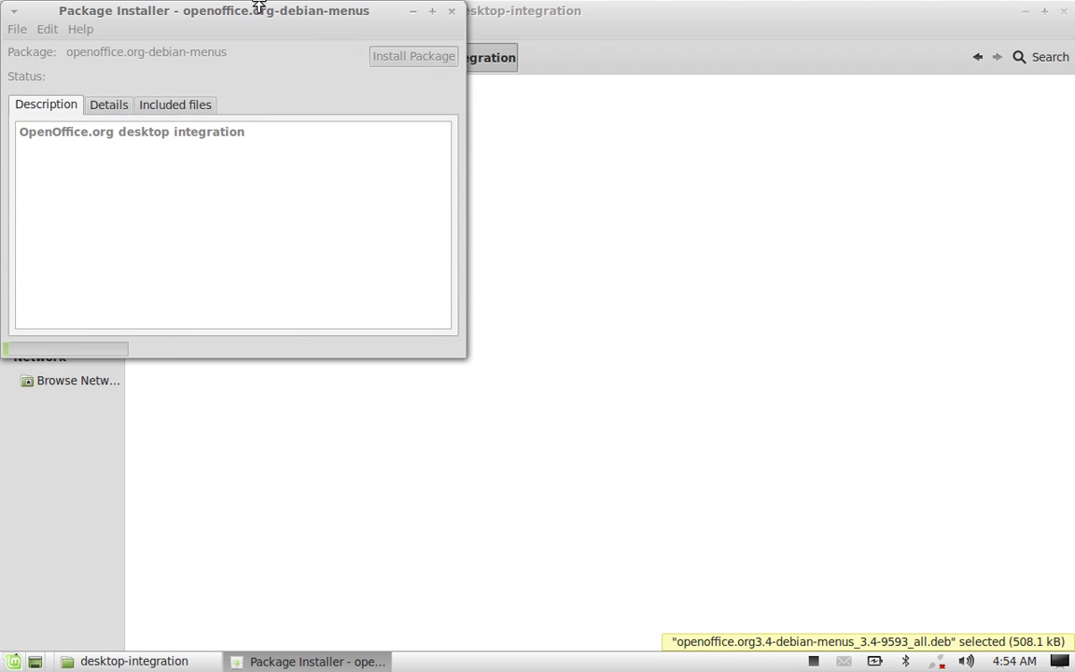
Close the file manager, install openoffice.org-debian-menus with the admin password, then close GDebi
click(1065, 10)
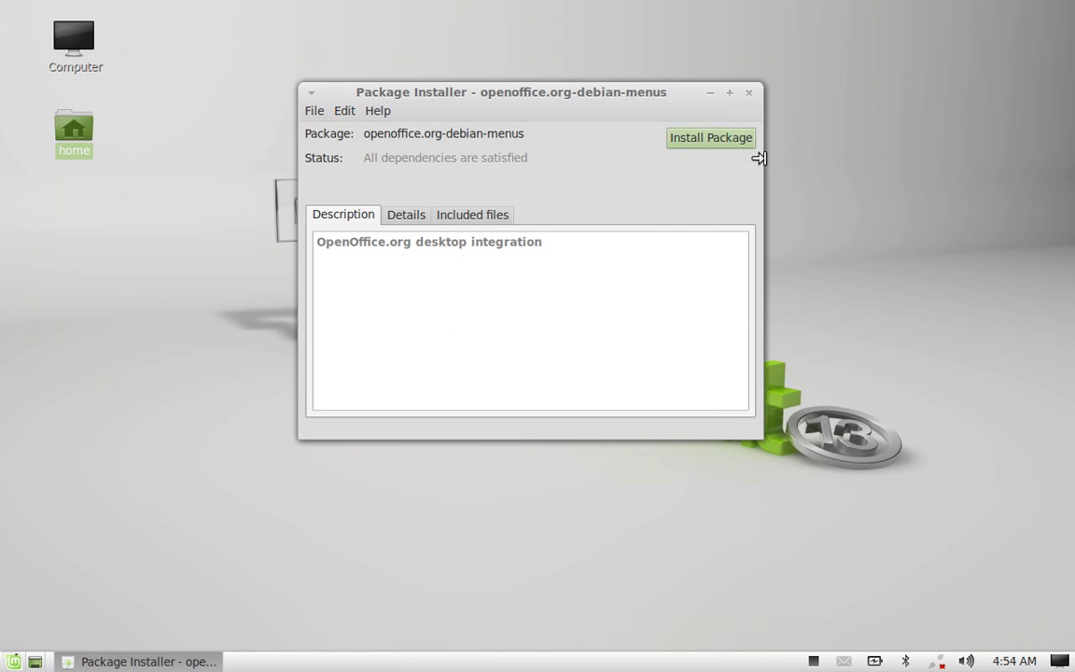
click(729, 142)
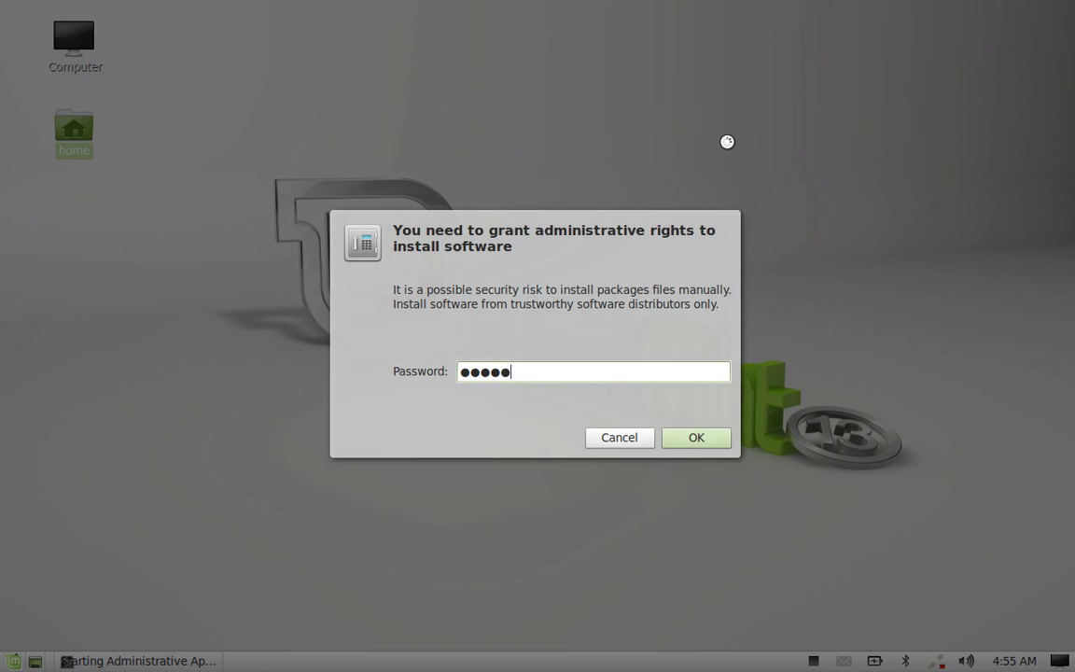
key(Return)
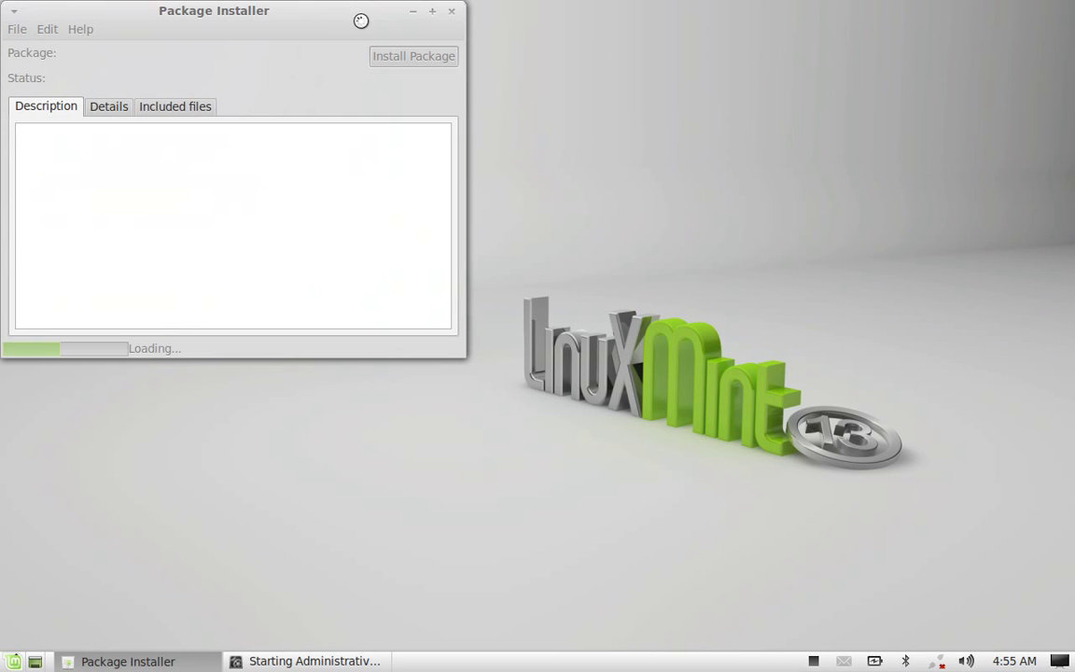
drag(326, 20, 485, 22)
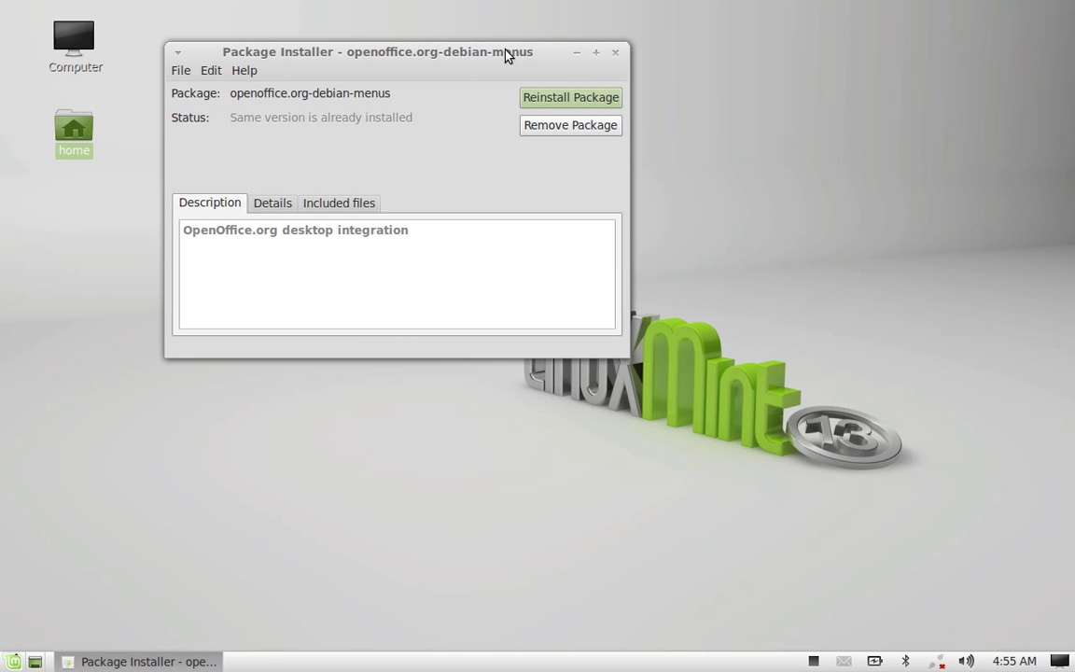
drag(505, 56, 570, 73)
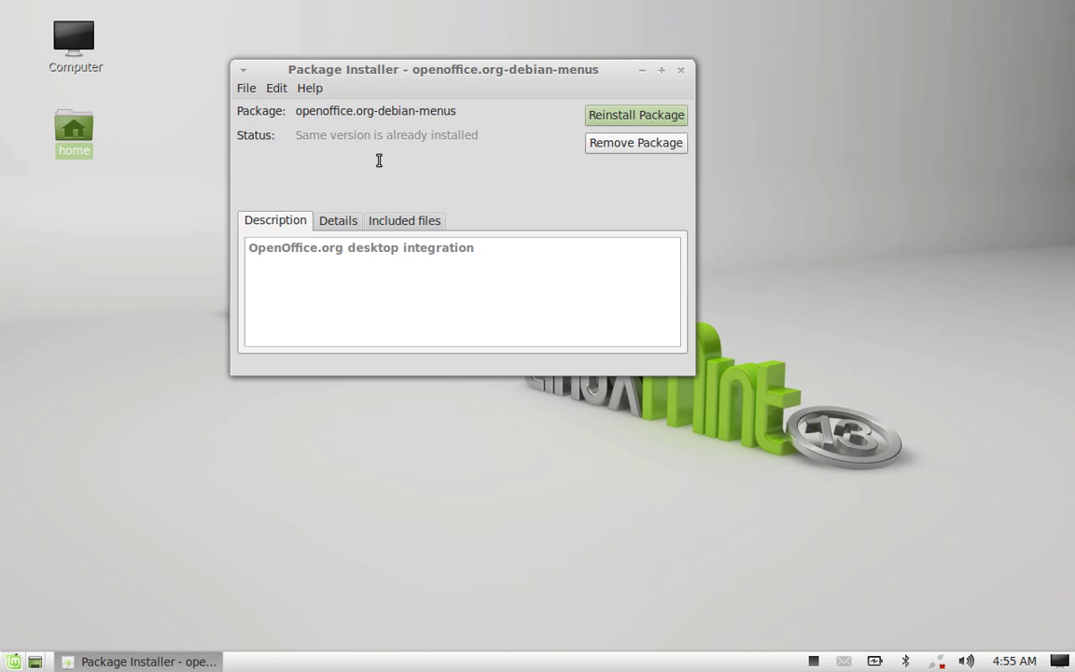
click(681, 71)
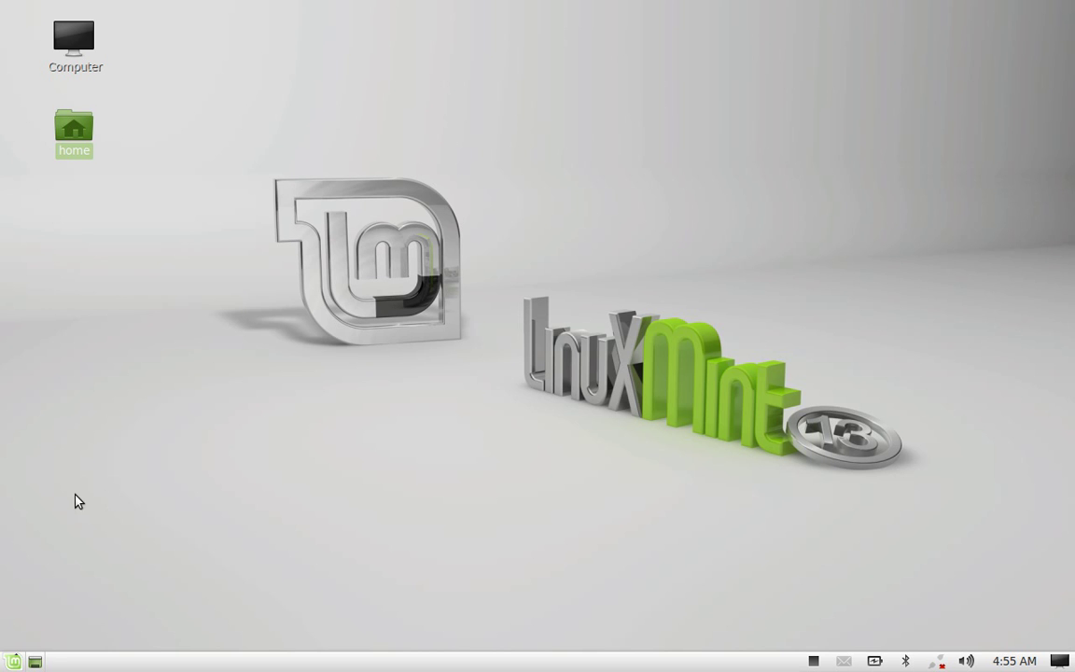
Launch OpenOffice.org 3.4.1 from the Mint menu's Office category and reposition its Start Center
click(11, 661)
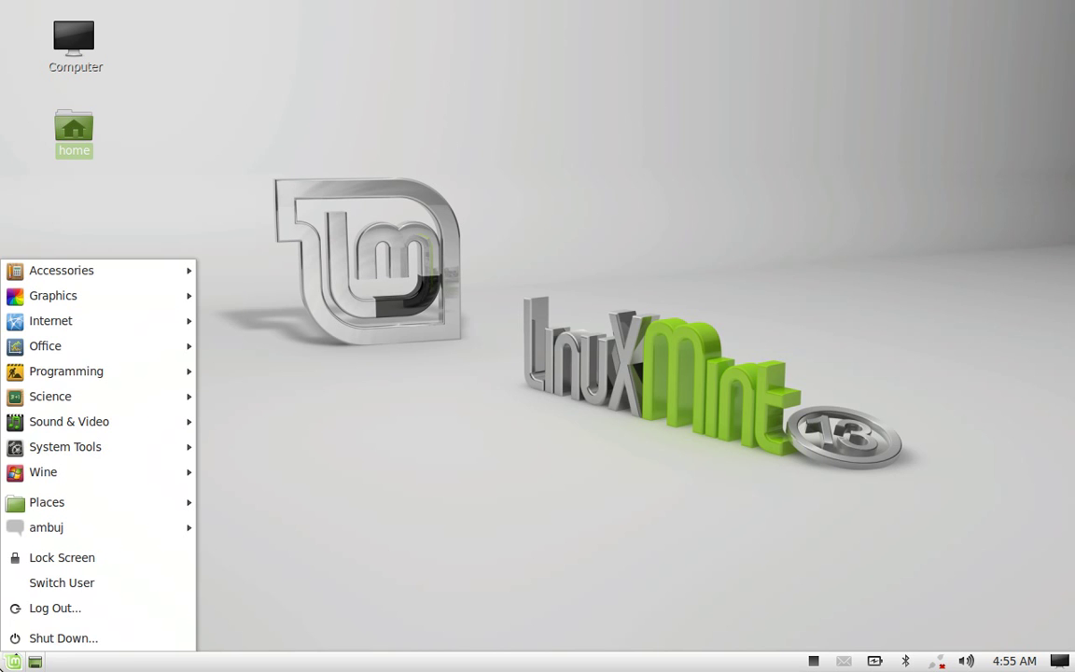
mouse_move(41, 347)
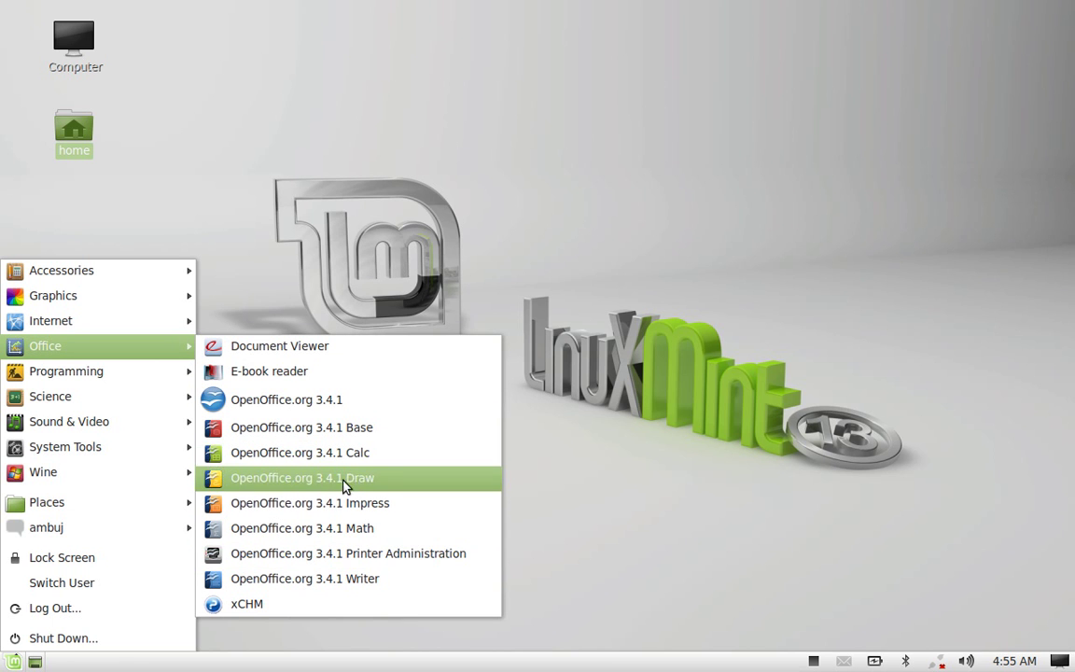
click(343, 408)
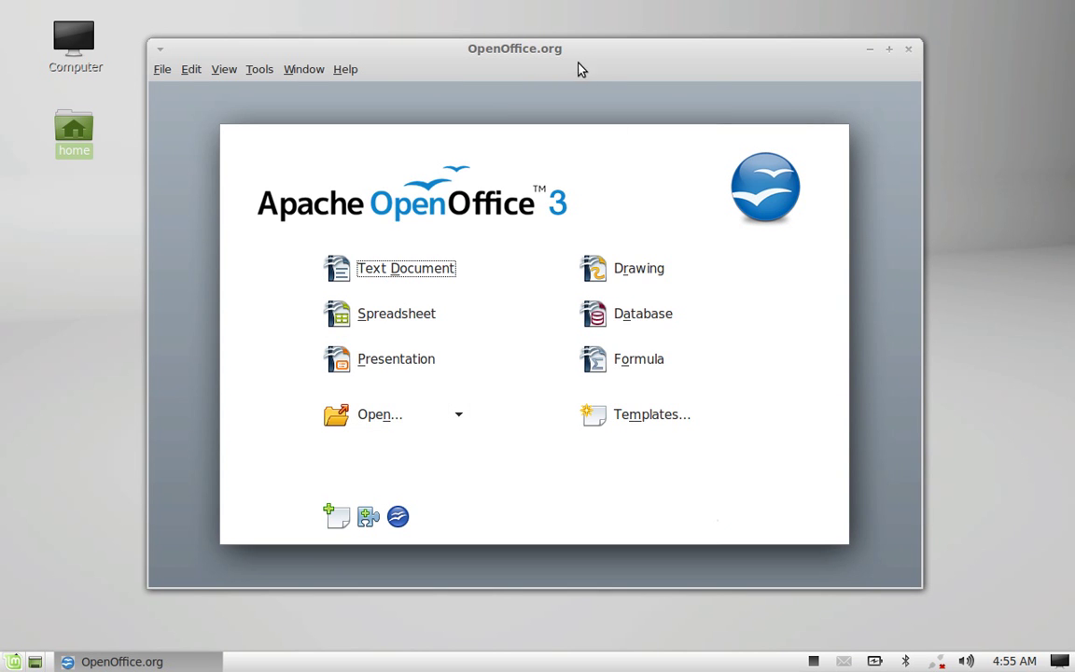
drag(583, 53, 590, 61)
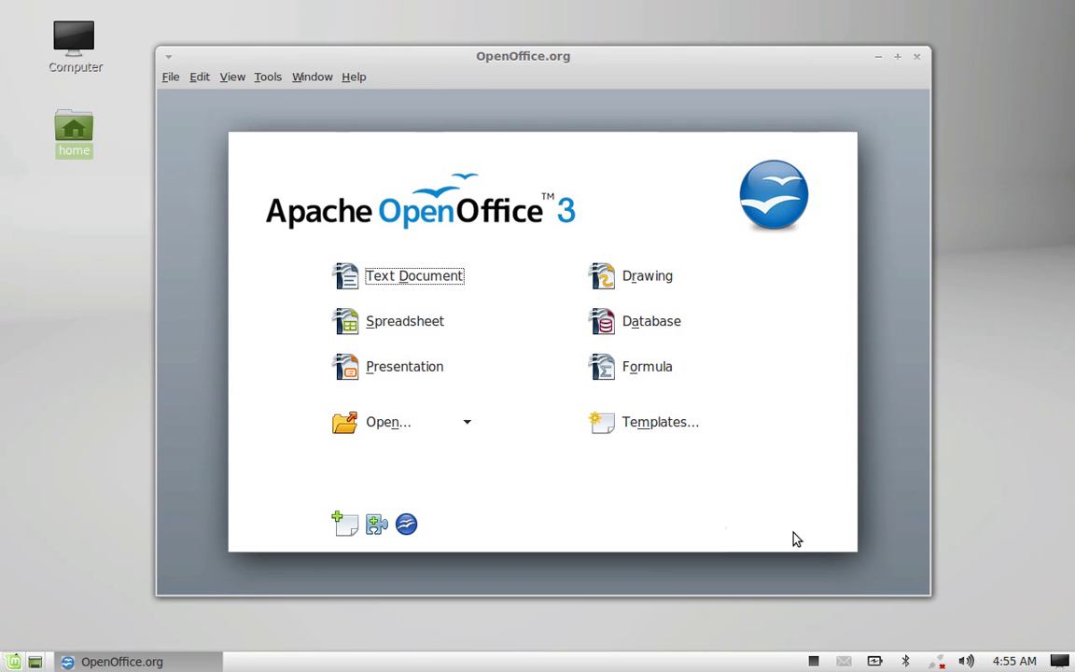
click(814, 662)
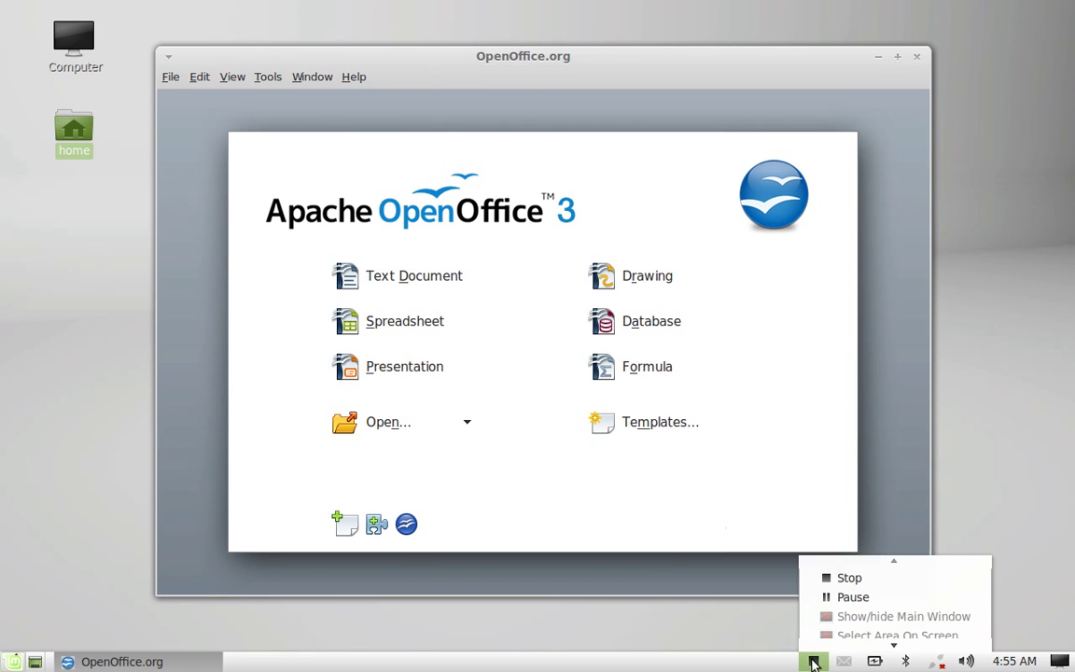